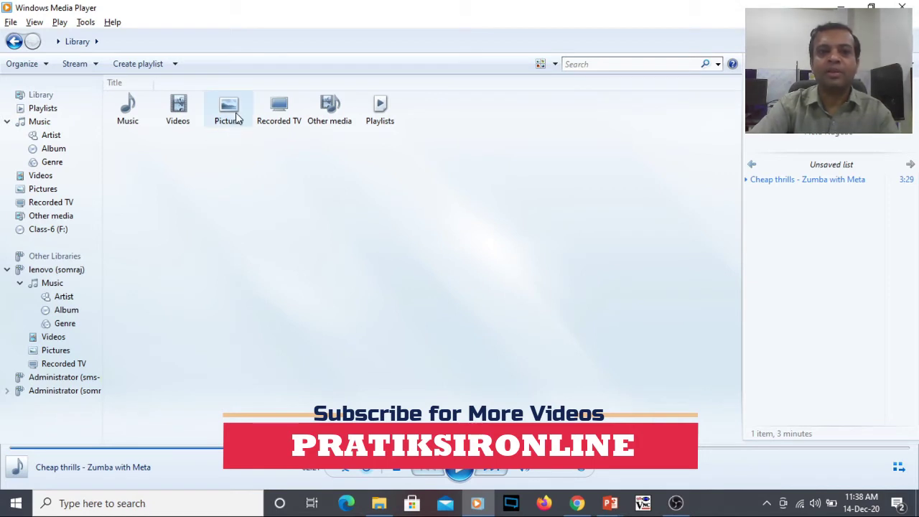
# - Display all pictures in the library and look through them from the newest date to the oldest
pyautogui.click(237, 117)
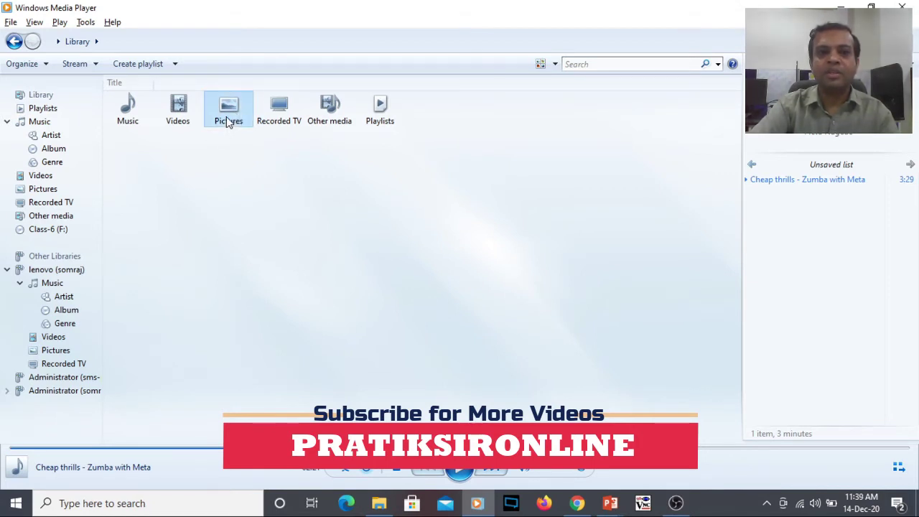
pyautogui.click(227, 122)
pyautogui.click(132, 135)
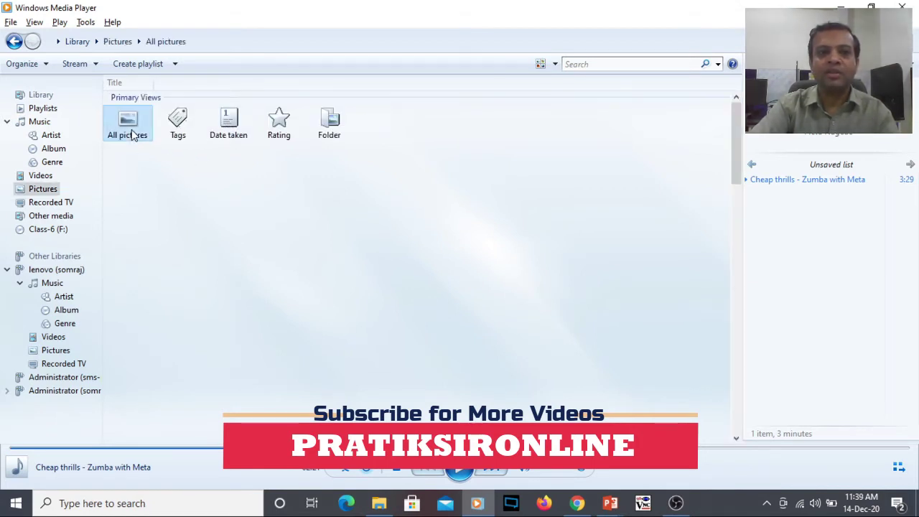
pyautogui.scroll(-5, 339, 257)
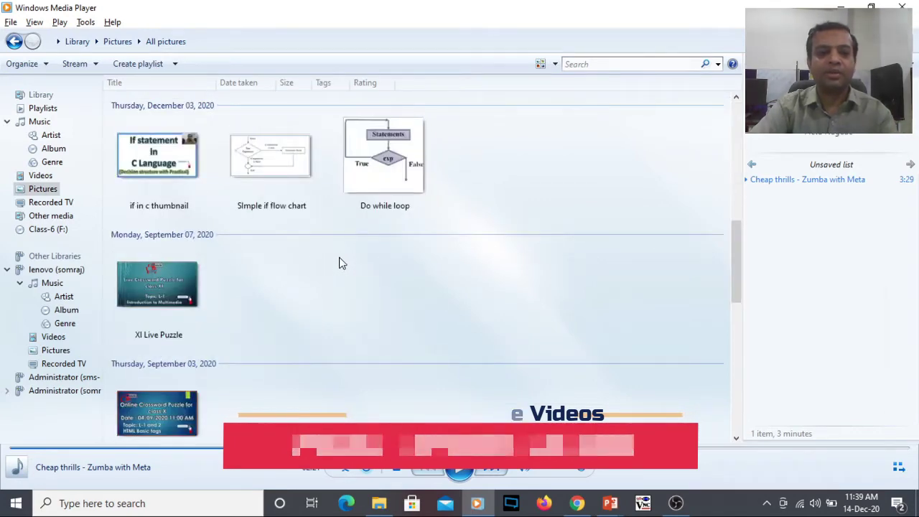
pyautogui.scroll(-5, 339, 266)
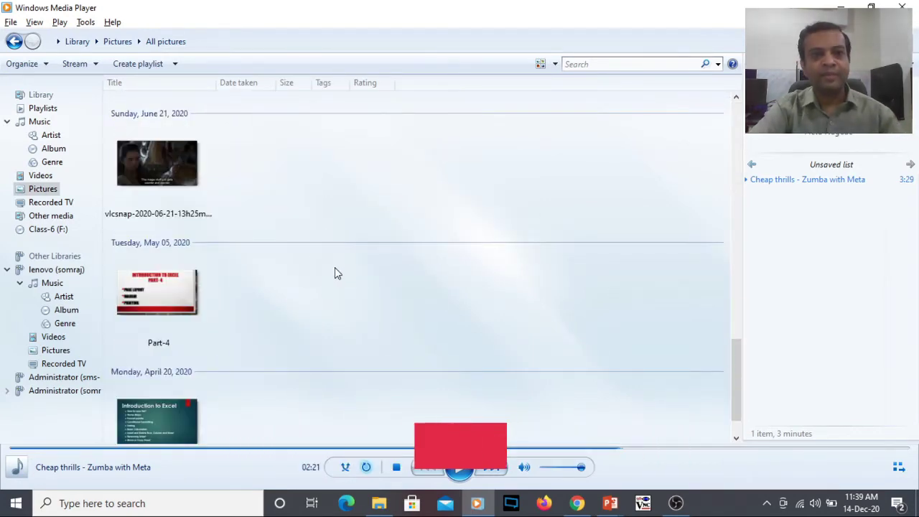
pyautogui.scroll(-1, 334, 269)
pyautogui.scroll(6, 340, 260)
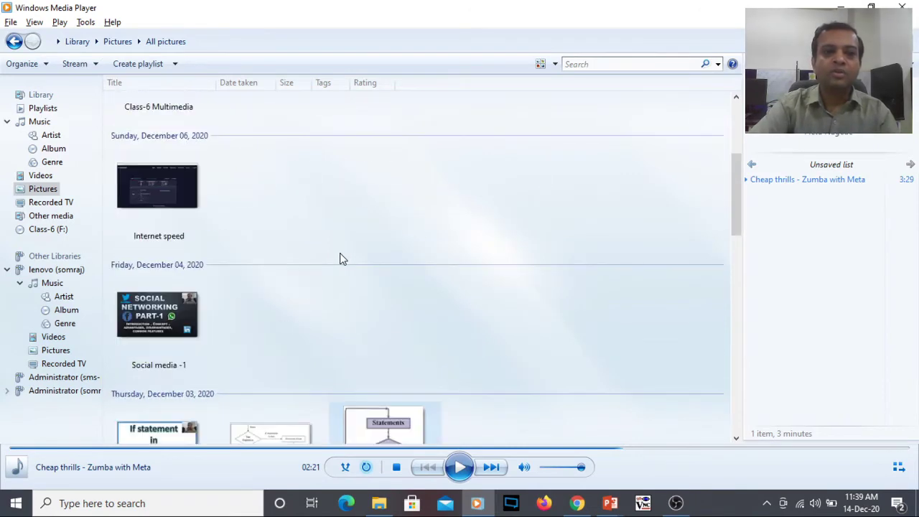
pyautogui.scroll(3, 342, 258)
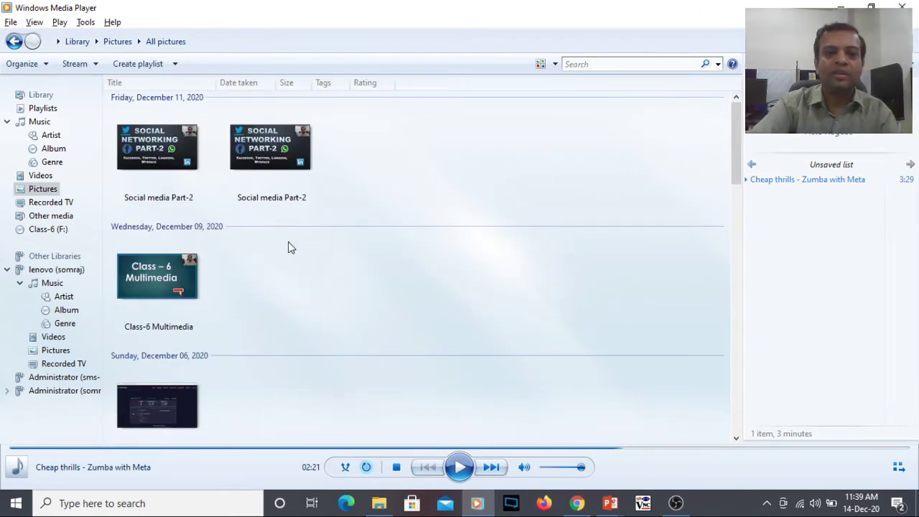
# - Switch the library to the Music category and list its available views
pyautogui.click(96, 41)
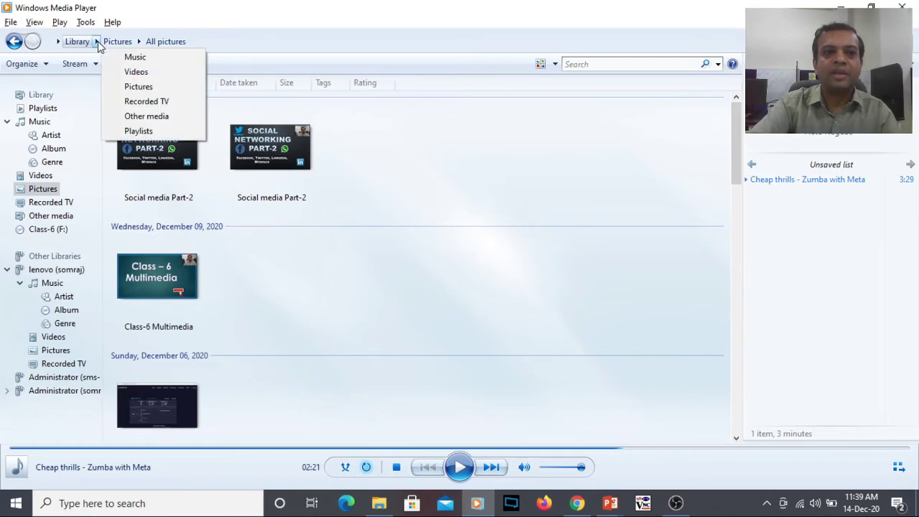
pyautogui.click(134, 58)
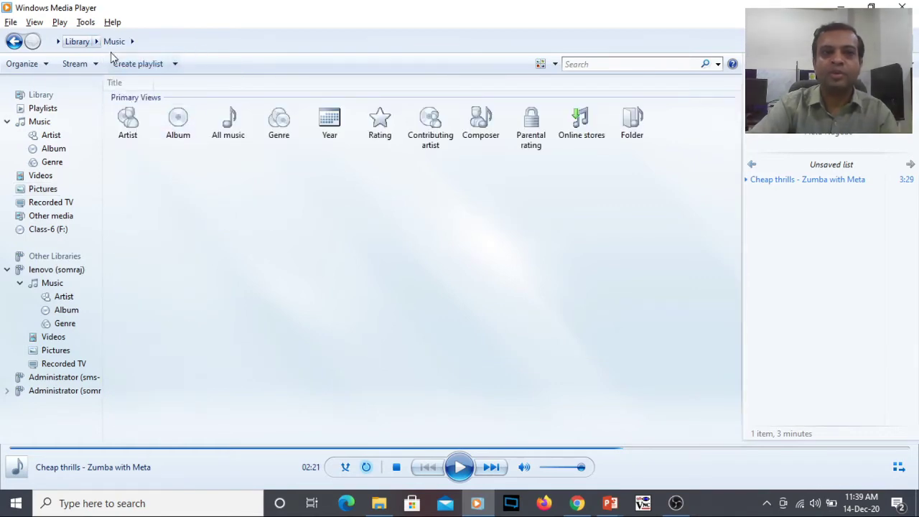
pyautogui.click(132, 42)
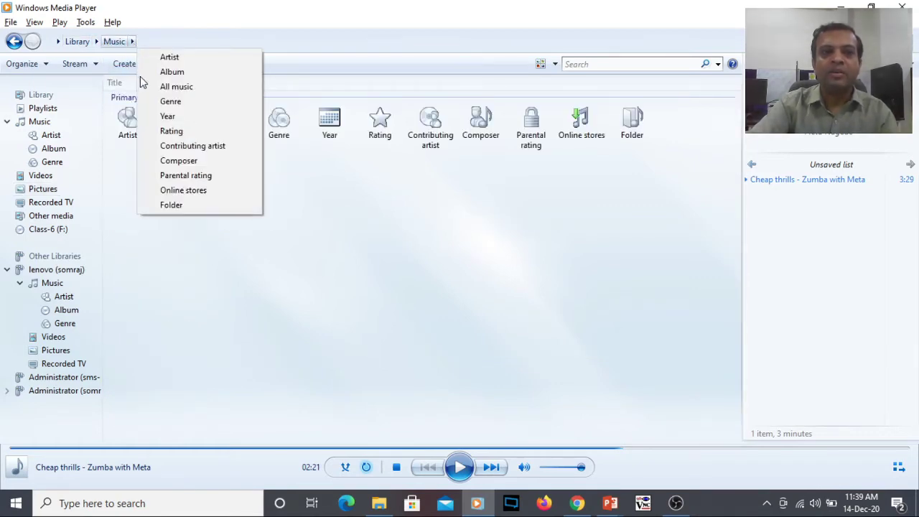
# - Switch the library to the Videos category, show All Videos and look through the collection
pyautogui.click(97, 41)
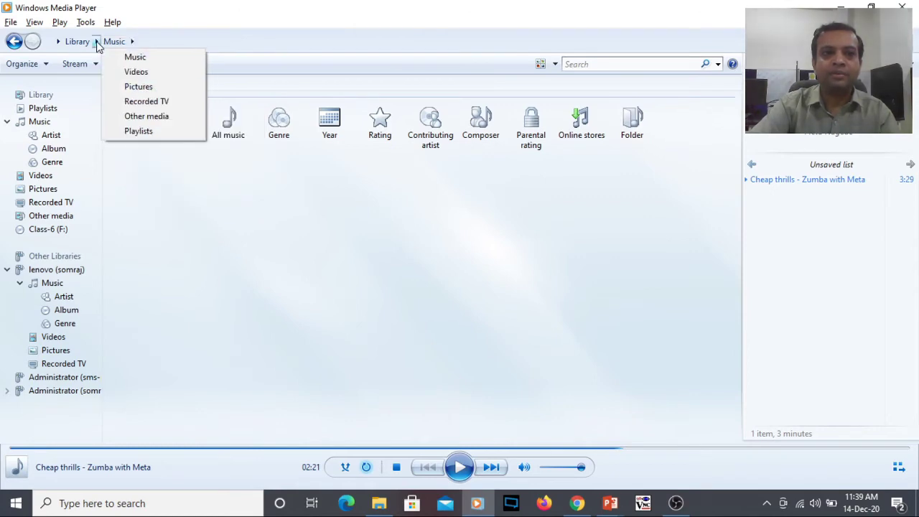
pyautogui.click(115, 79)
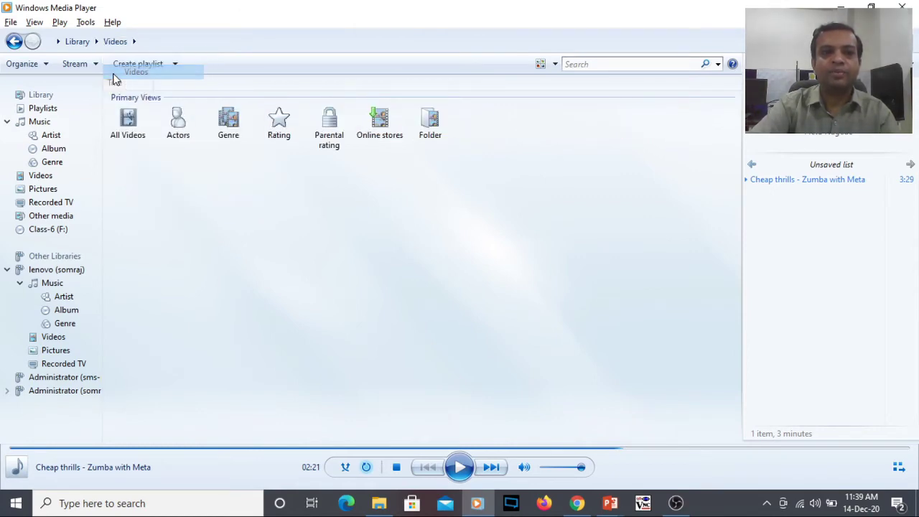
pyautogui.click(127, 123)
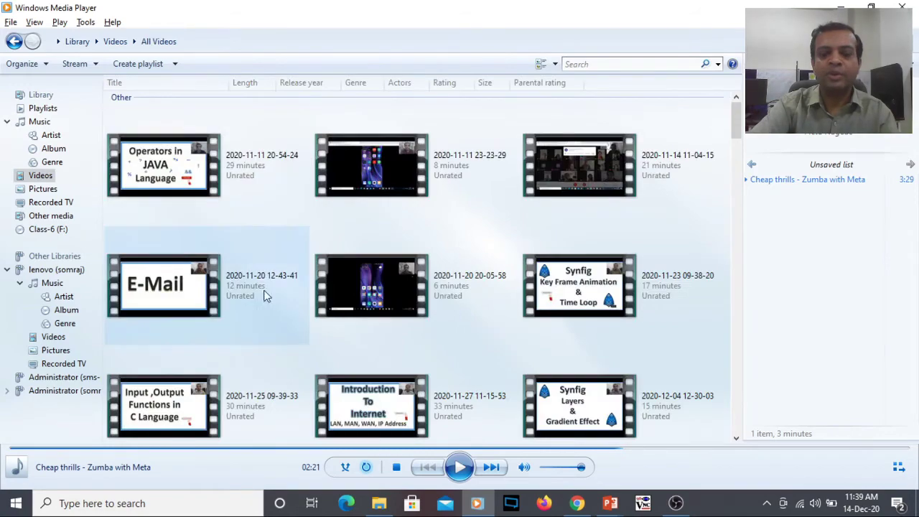
pyautogui.scroll(-5, 307, 291)
pyautogui.scroll(-10, 309, 294)
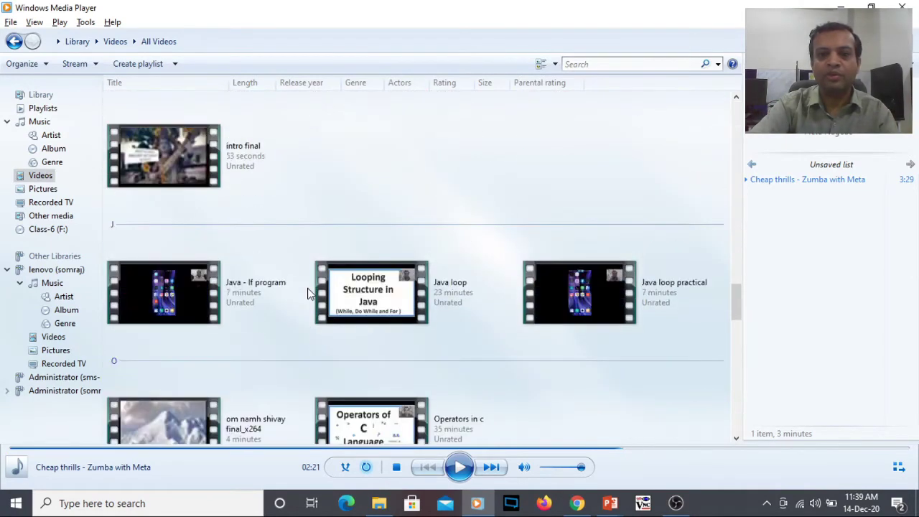
pyautogui.scroll(15, 309, 294)
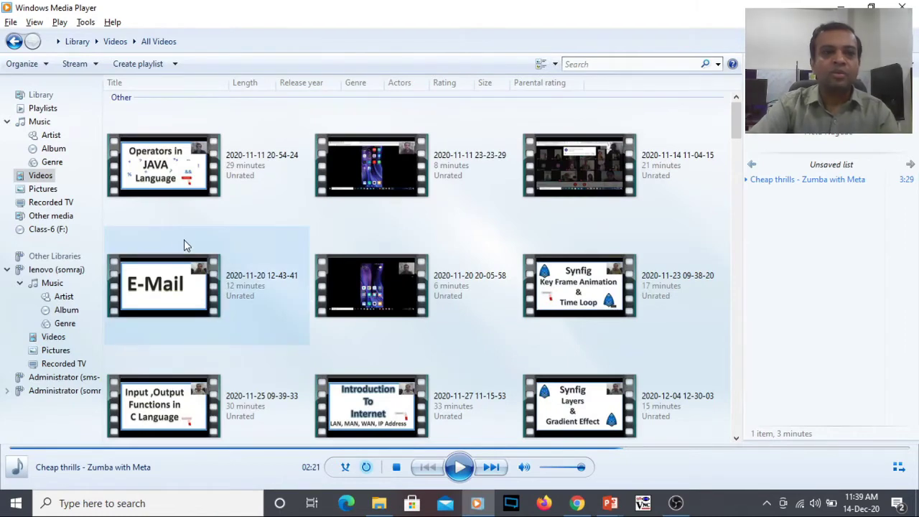
pyautogui.click(95, 44)
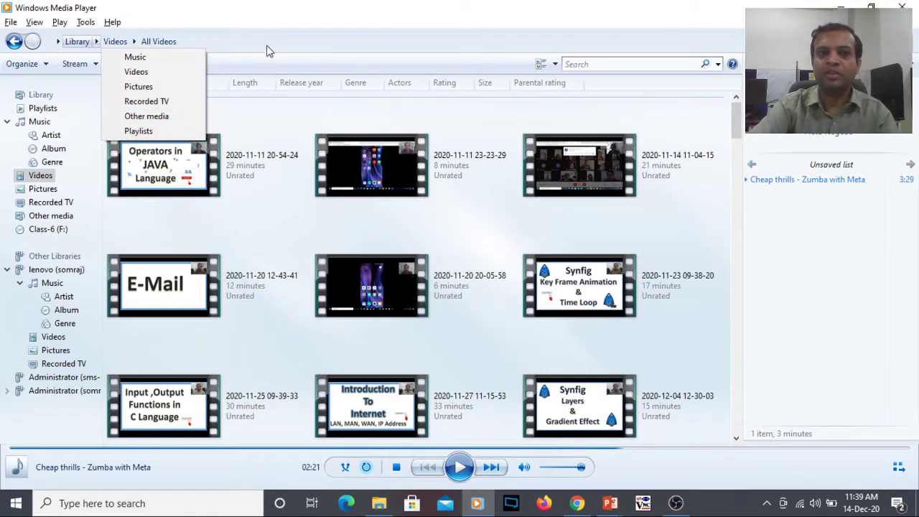
pyautogui.click(285, 32)
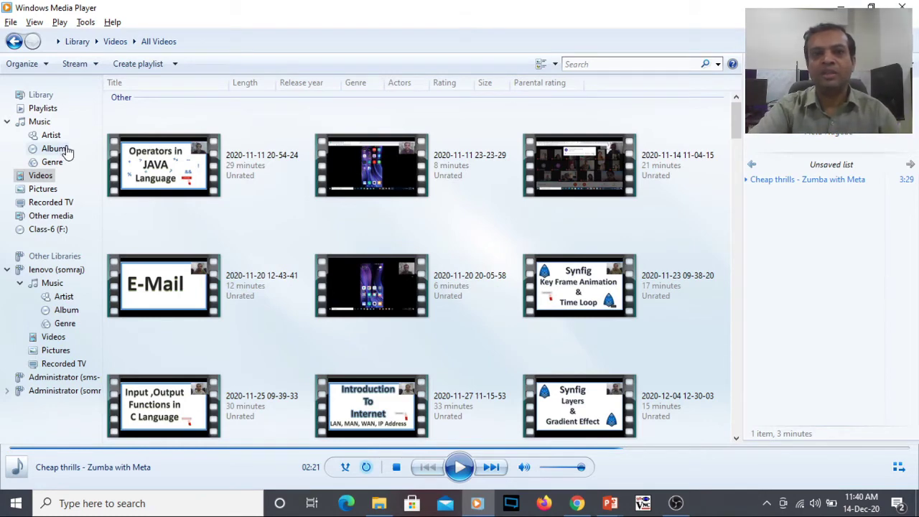
# - Create a playlist named Demo and add the track "Cheap thrills - Zumba with Meta" to it
pyautogui.click(147, 69)
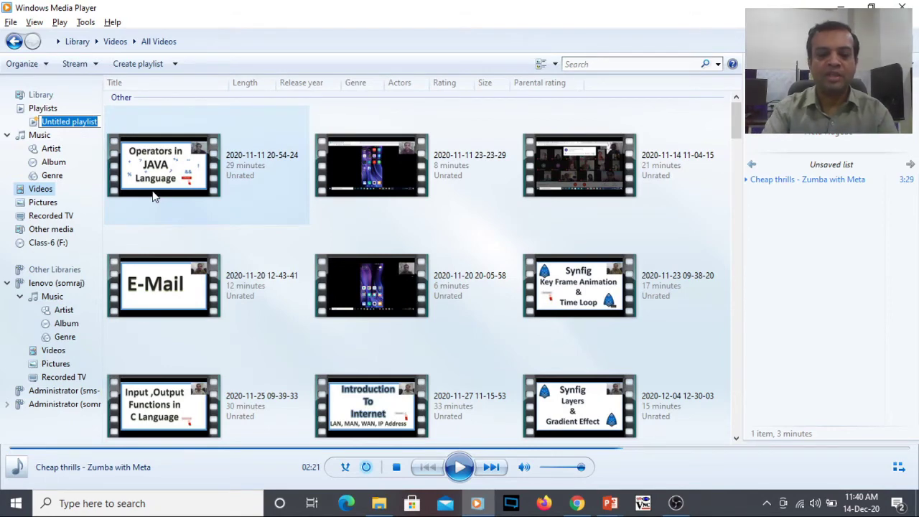
pyautogui.write('Demo')
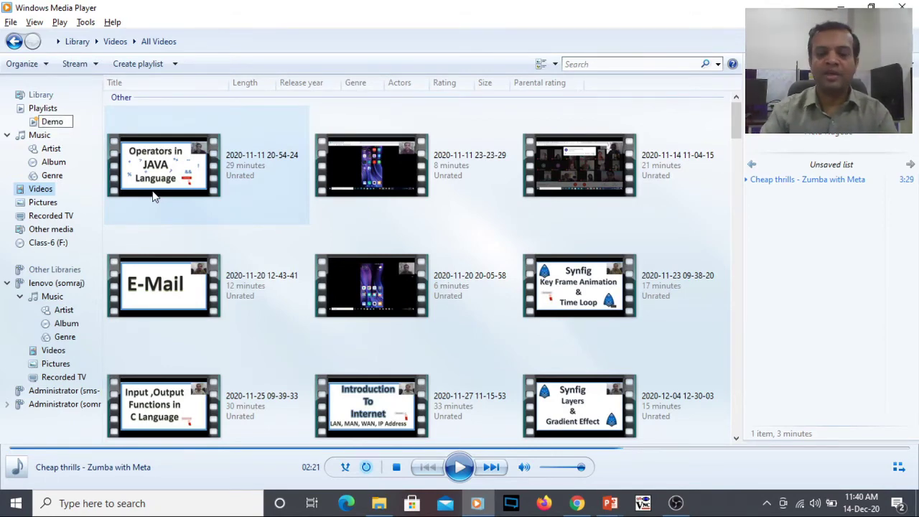
pyautogui.press('Return')
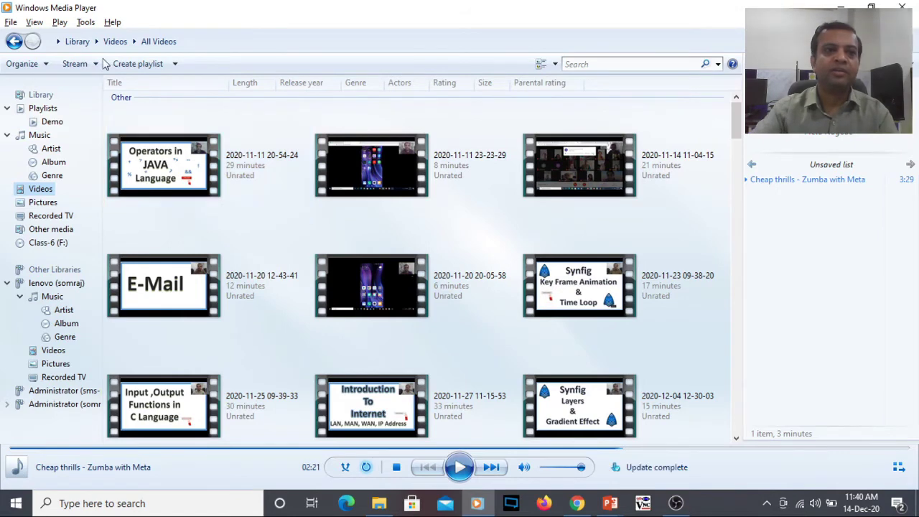
pyautogui.click(46, 123)
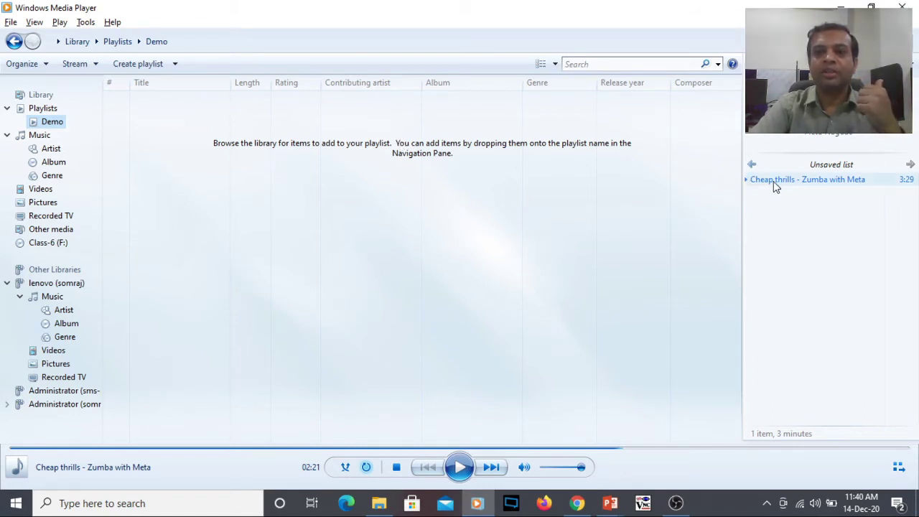
pyautogui.moveTo(776, 187); pyautogui.dragTo(188, 166)
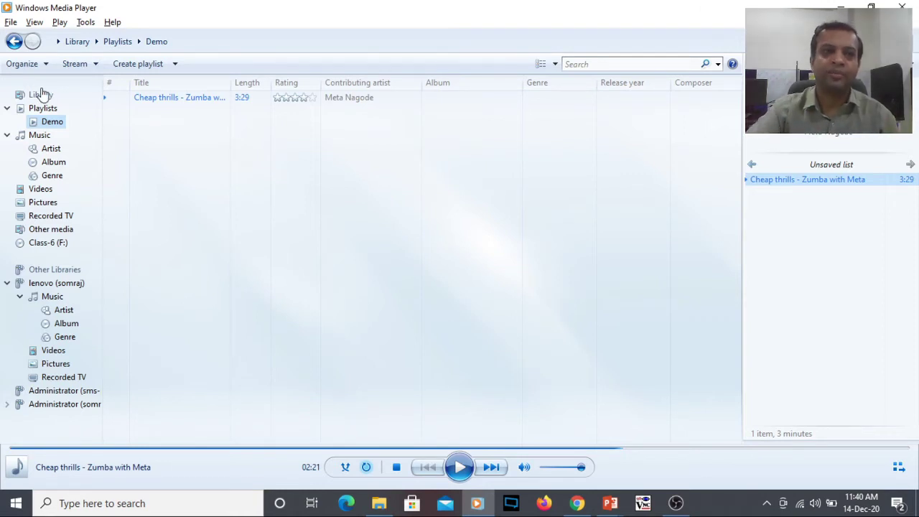
# - Open Rajasthani final.mp3 from the Annual Function folder on Local Disk (E:)
pyautogui.click(10, 24)
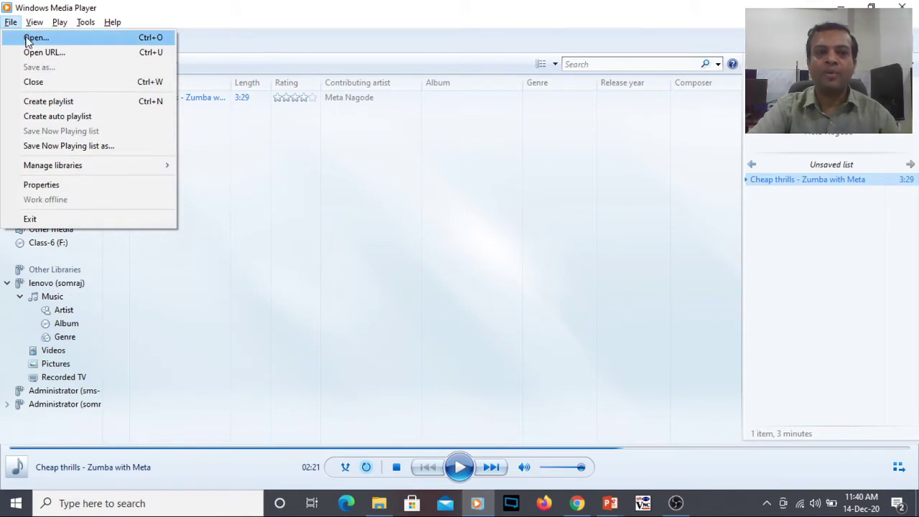
pyautogui.click(29, 40)
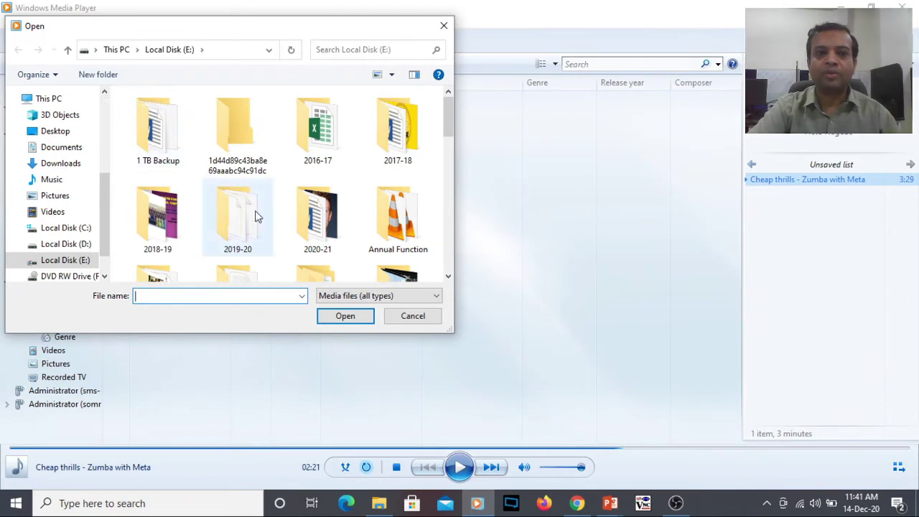
pyautogui.scroll(-1, 331, 217)
pyautogui.scroll(-1, 330, 217)
pyautogui.scroll(1, 381, 143)
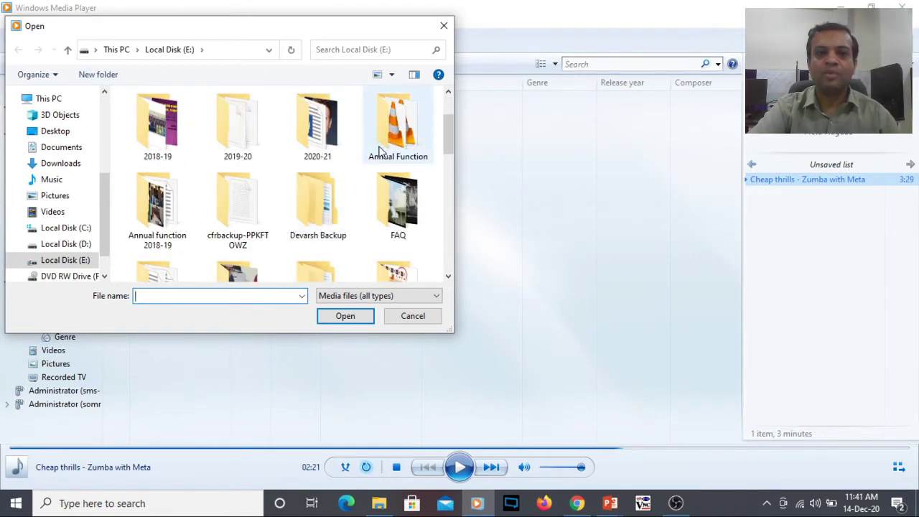
pyautogui.doubleClick(384, 138)
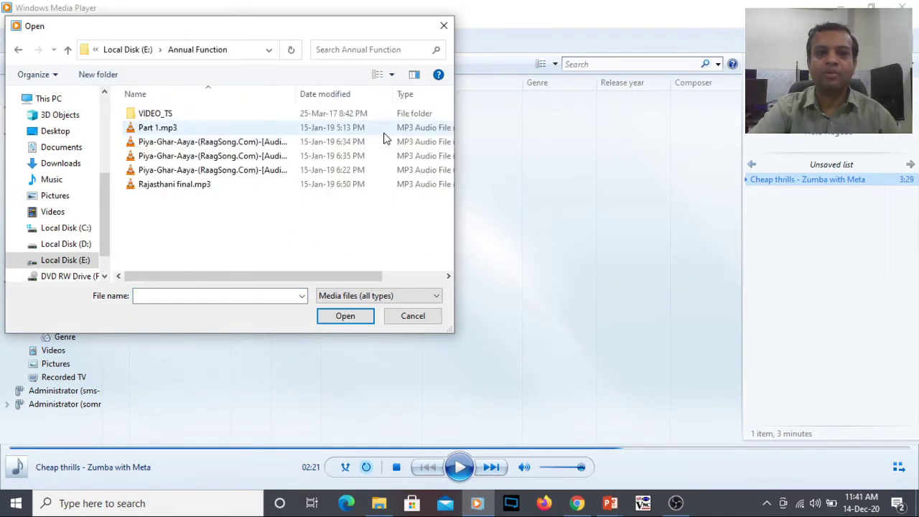
pyautogui.click(183, 184)
pyautogui.click(349, 320)
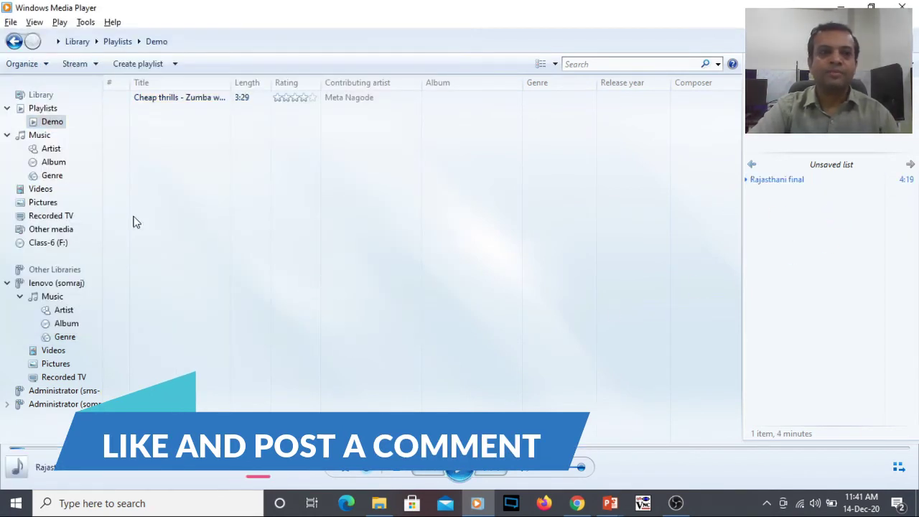
# - Open the songs "01 - Hare Krishna Hare Rama" and "02 - Govind Bolo Hari Gopal Bolo" together from the Song folder on Local Disk (E:)
pyautogui.click(11, 22)
pyautogui.click(19, 35)
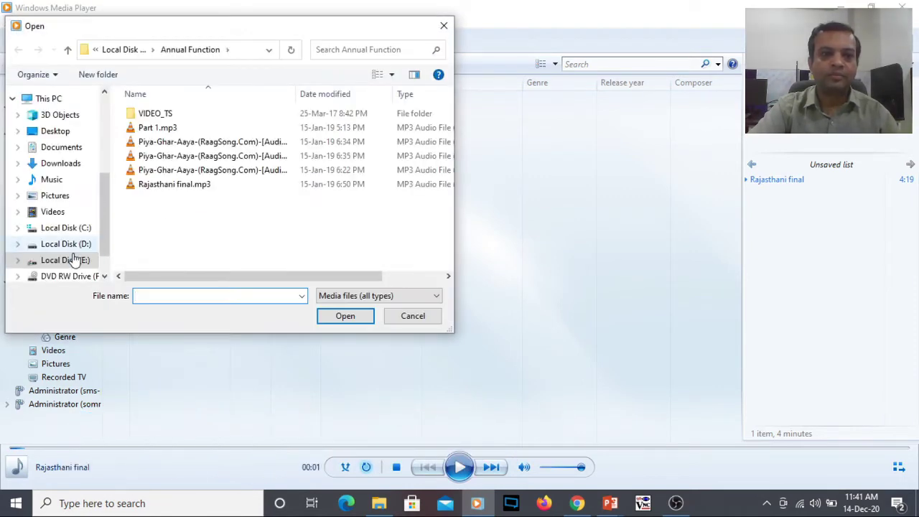
pyautogui.click(67, 50)
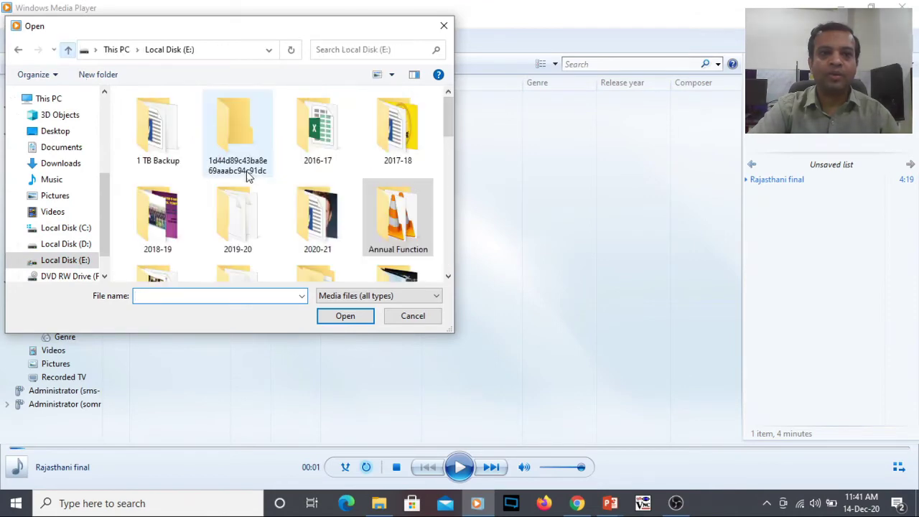
pyautogui.scroll(-2, 252, 176)
pyautogui.scroll(-2, 258, 179)
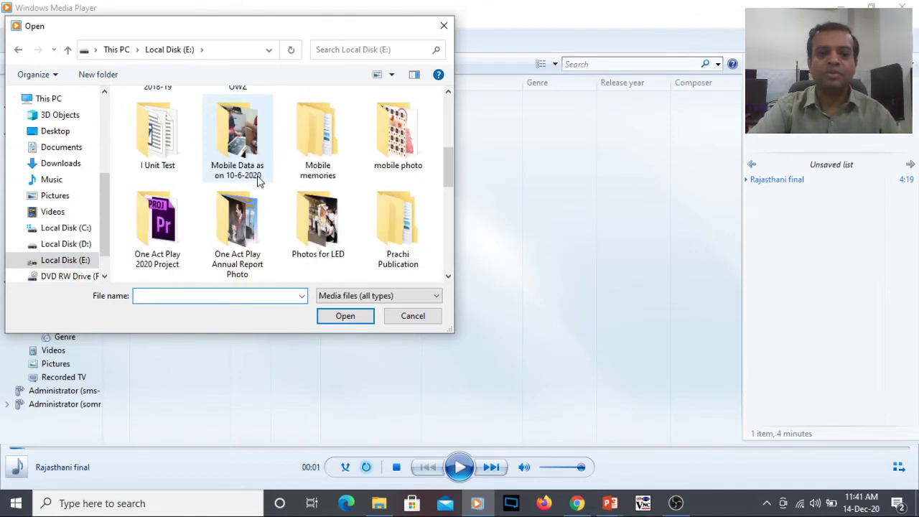
pyautogui.scroll(-2, 258, 181)
pyautogui.scroll(-2, 257, 181)
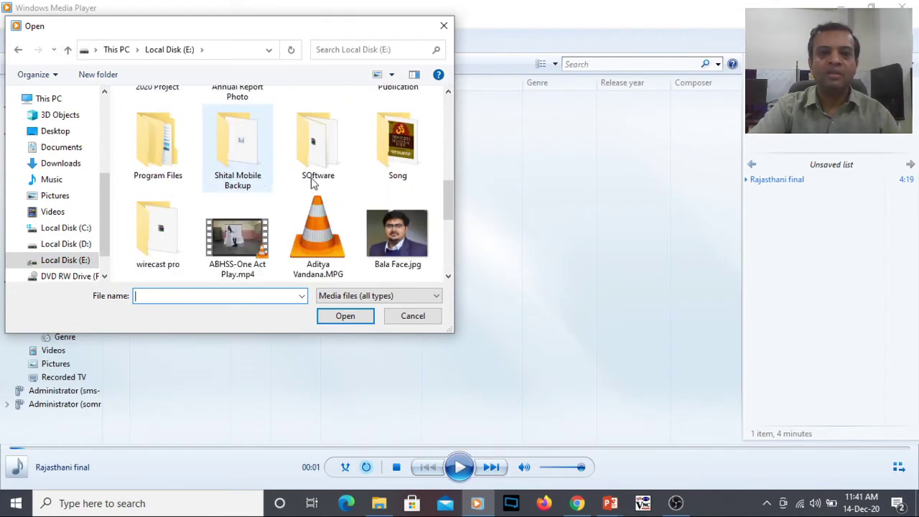
pyautogui.doubleClick(399, 157)
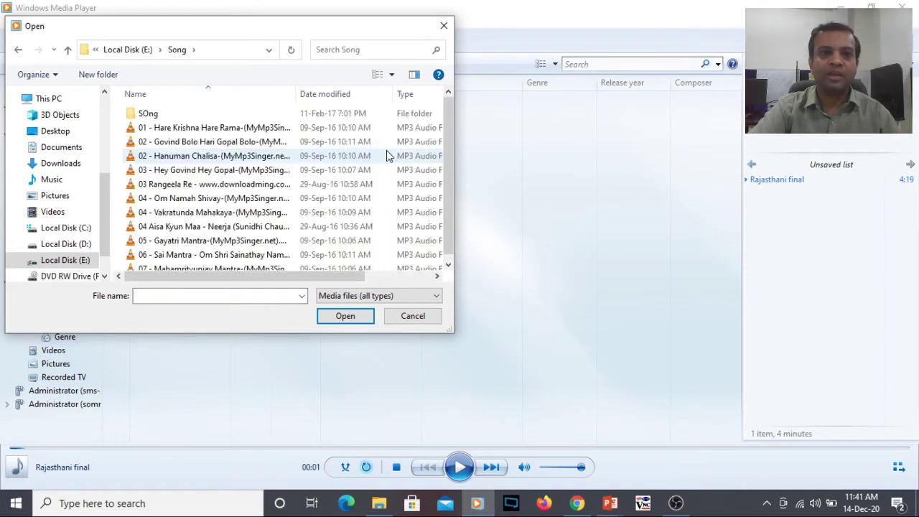
pyautogui.click(208, 129)
pyautogui.keyDown('ctrl'); pyautogui.click(208, 142); pyautogui.keyUp('ctrl')
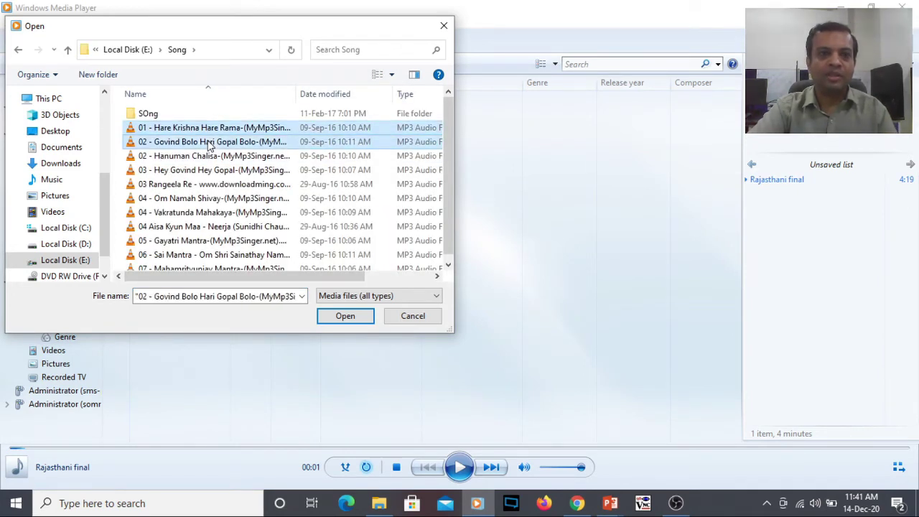
pyautogui.click(345, 316)
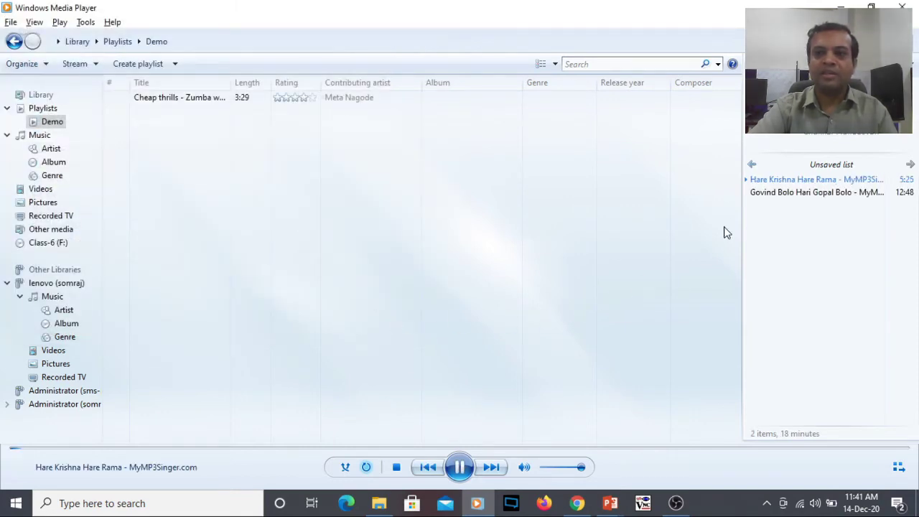
# - Add Hare Krishna Hare Rama and Govind Bolo Hari Gopal Bolo from the unsaved list to the Demo playlist, then select the Cheap thrills entry
pyautogui.moveTo(751, 179); pyautogui.dragTo(247, 185)
pyautogui.click(797, 191)
pyautogui.moveTo(797, 192); pyautogui.dragTo(251, 191)
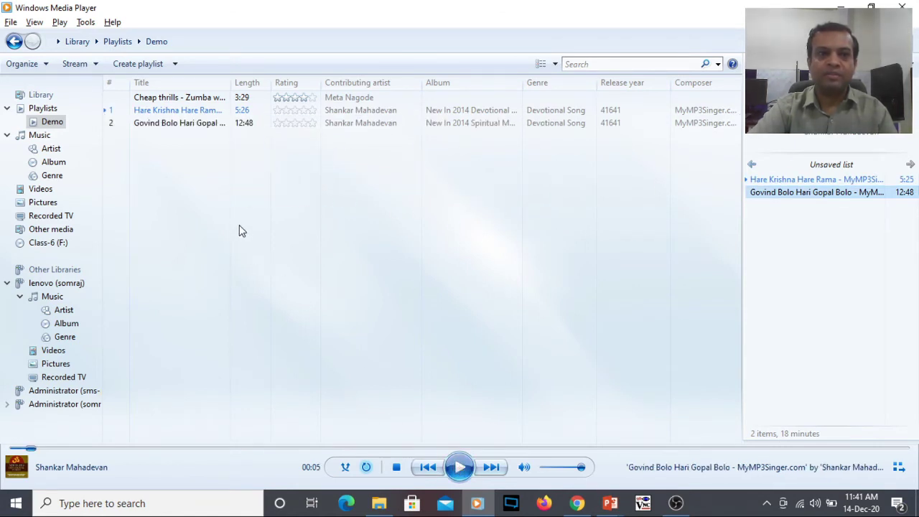
pyautogui.click(179, 97)
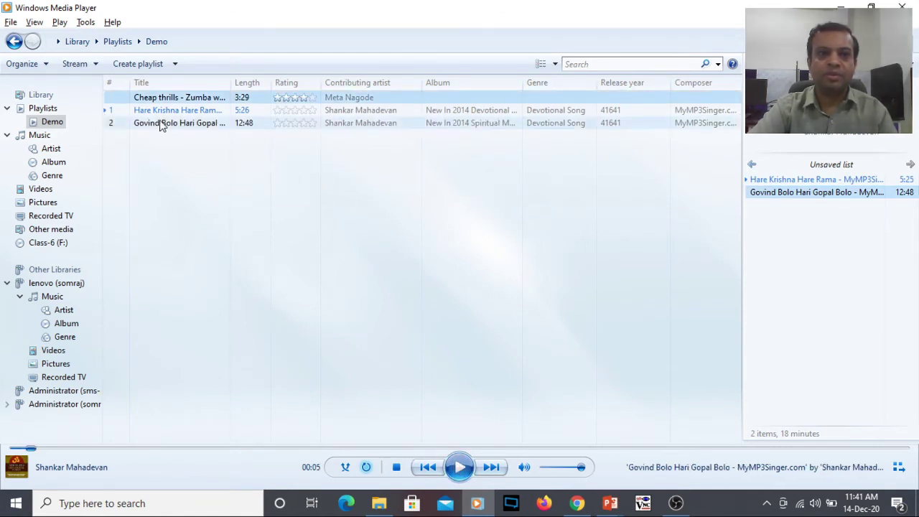
# - Open the Demo playlist from the playlists overview and examine the commands available for the playlist and its Cheap thrills track
pyautogui.click(212, 211)
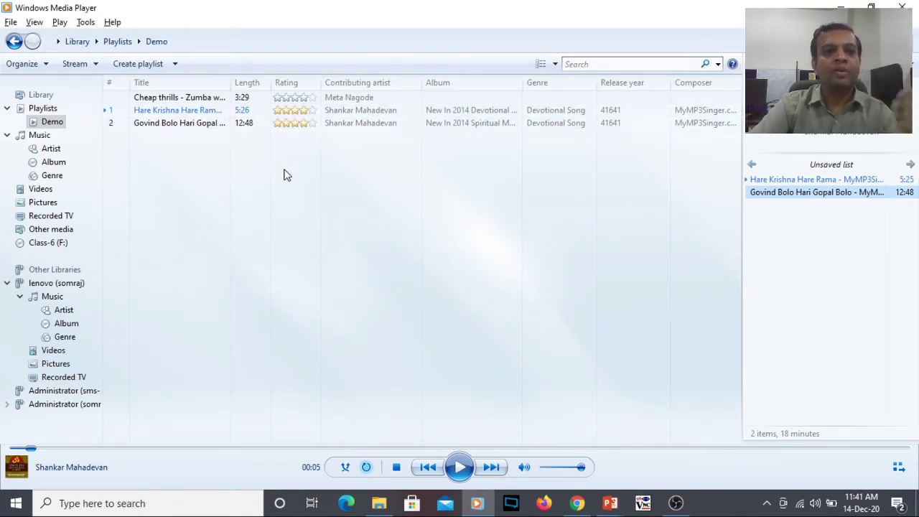
pyautogui.click(120, 98)
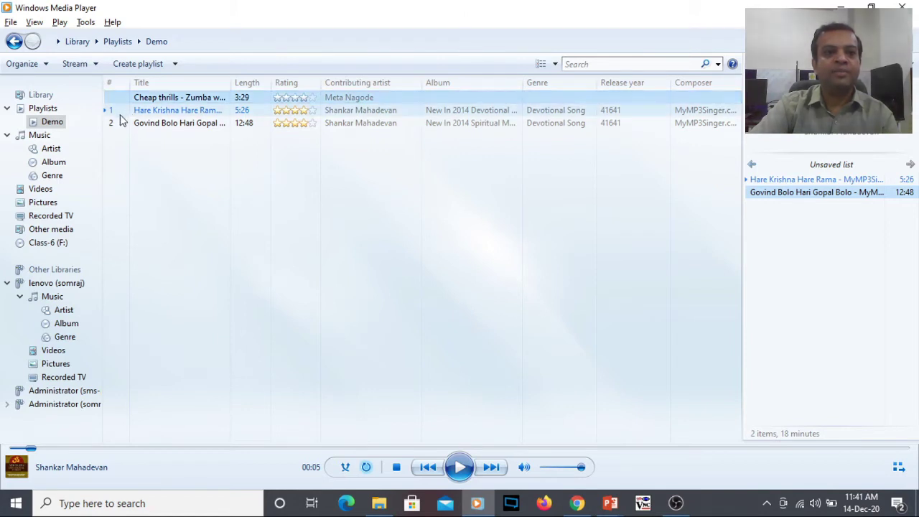
pyautogui.click(41, 109)
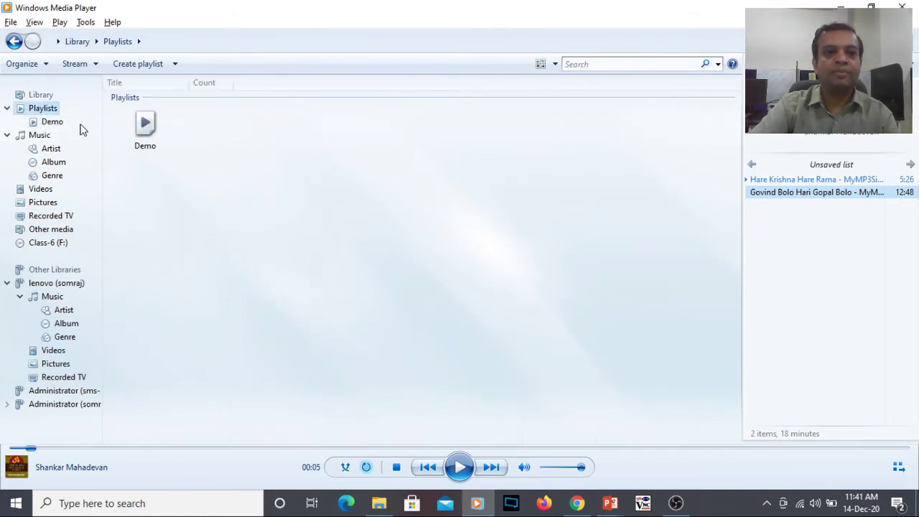
pyautogui.doubleClick(150, 127)
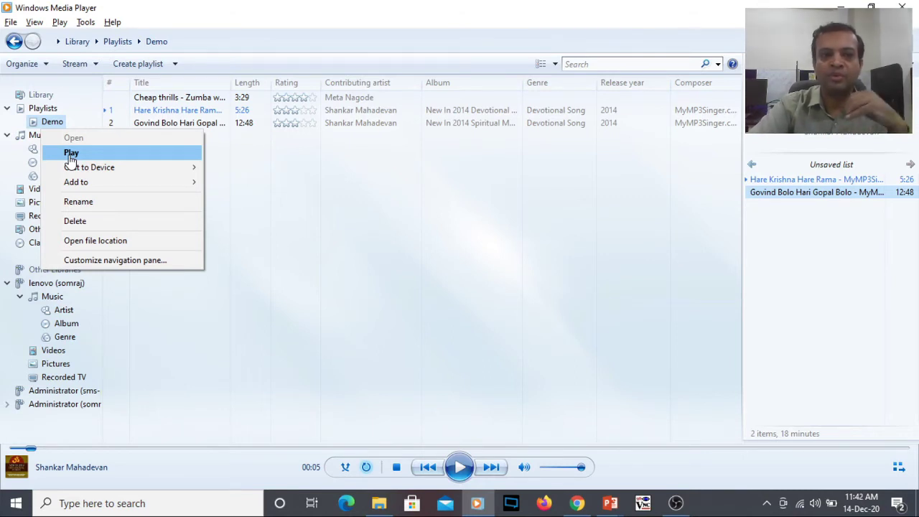
pyautogui.moveTo(75, 189)
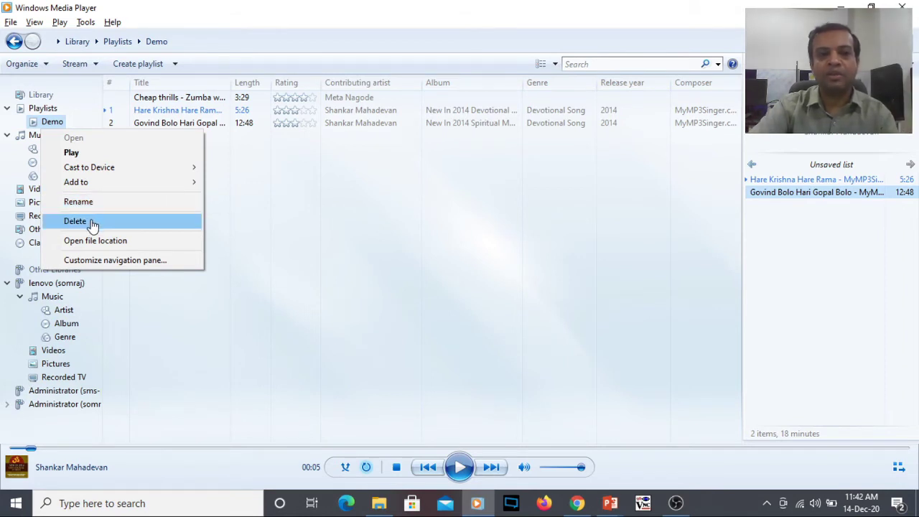
pyautogui.click(291, 219)
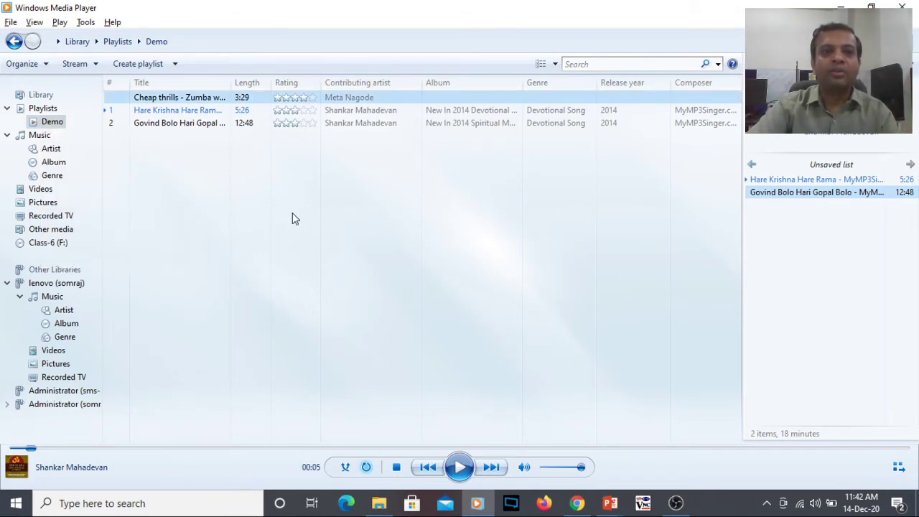
pyautogui.rightClick(170, 105)
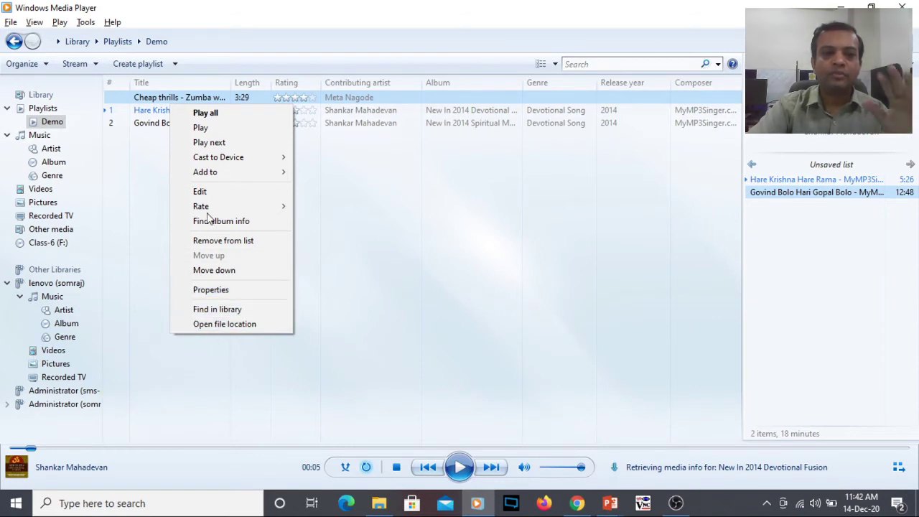
pyautogui.moveTo(197, 157)
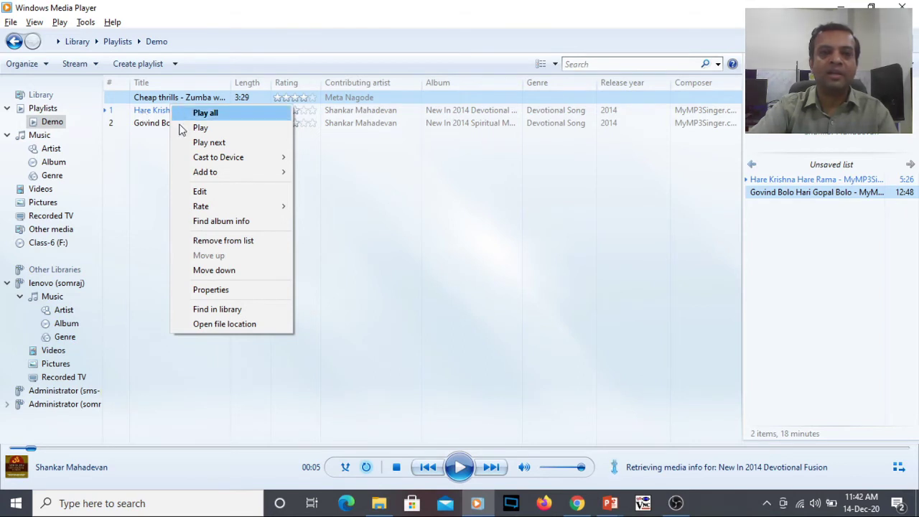
pyautogui.click(159, 216)
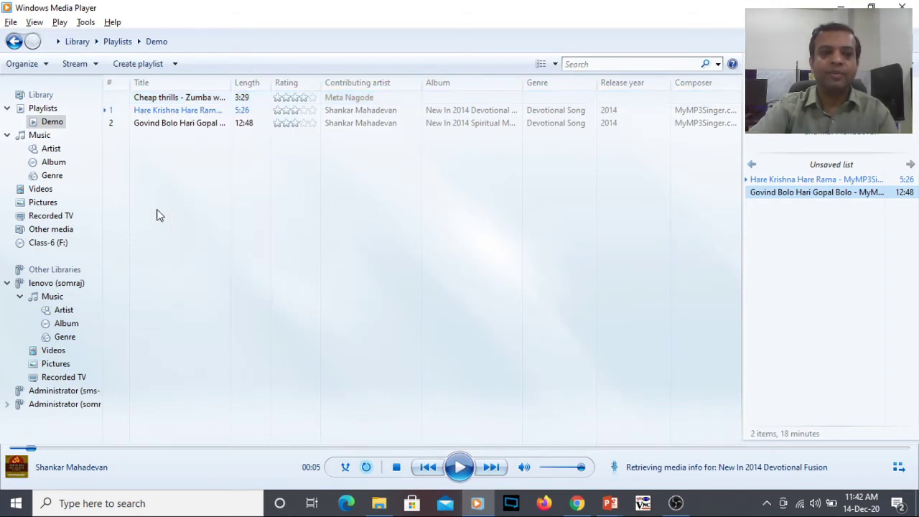
# - Show the video library, then add all three tracks of the Demo playlist to the CD burn list
pyautogui.click(46, 191)
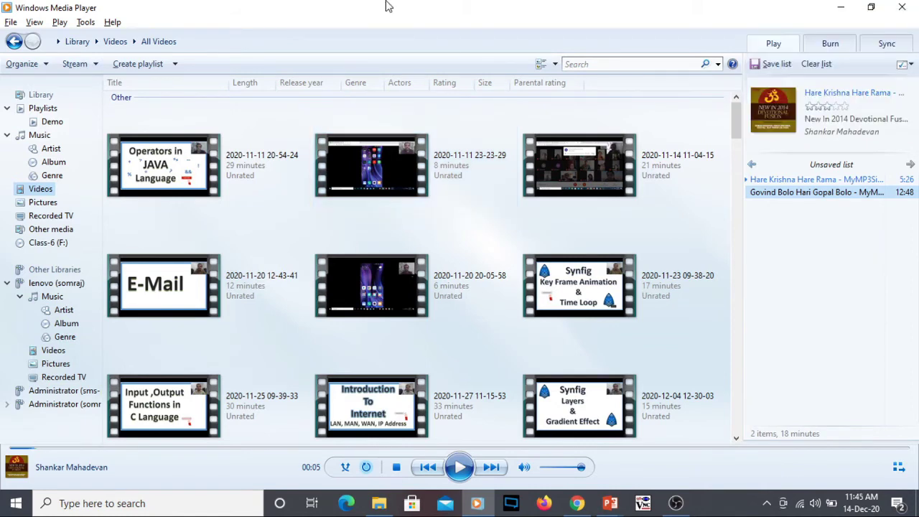
pyautogui.click(830, 44)
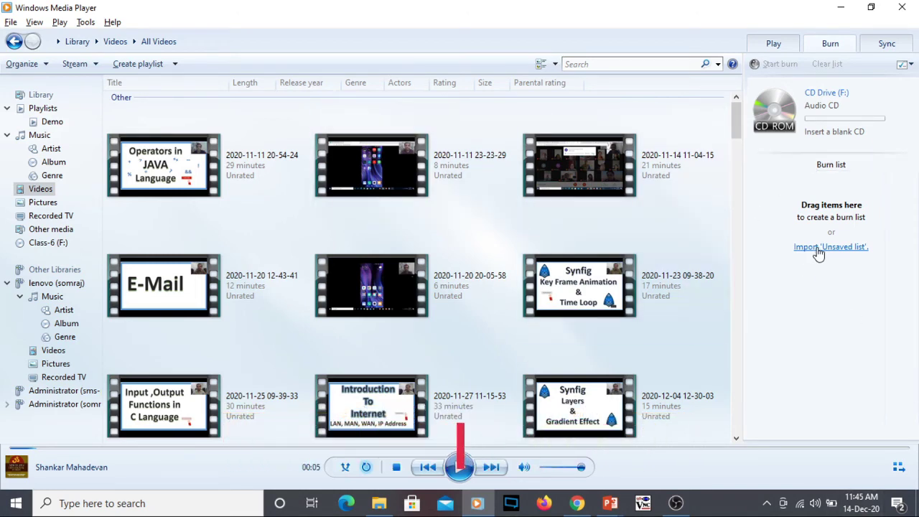
pyautogui.click(52, 122)
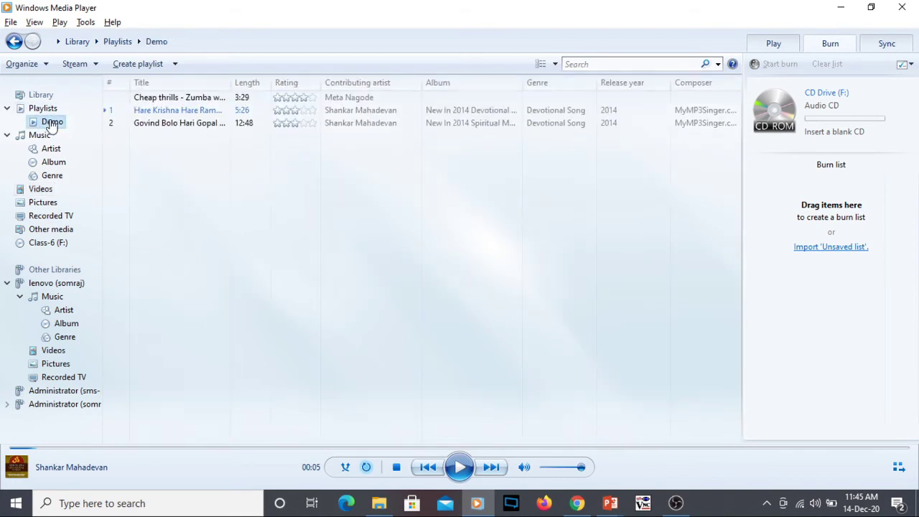
pyautogui.moveTo(200, 100)
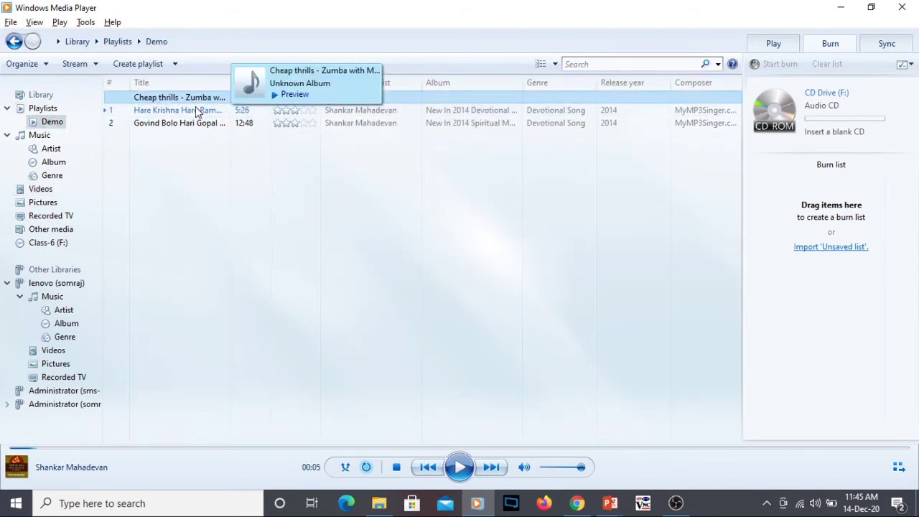
pyautogui.keyDown('shift'); pyautogui.click(194, 123); pyautogui.keyUp('shift')
pyautogui.moveTo(195, 122)
pyautogui.mouseDown()
pyautogui.moveTo(201, 74)
pyautogui.moveTo(800, 267)
pyautogui.mouseUp()
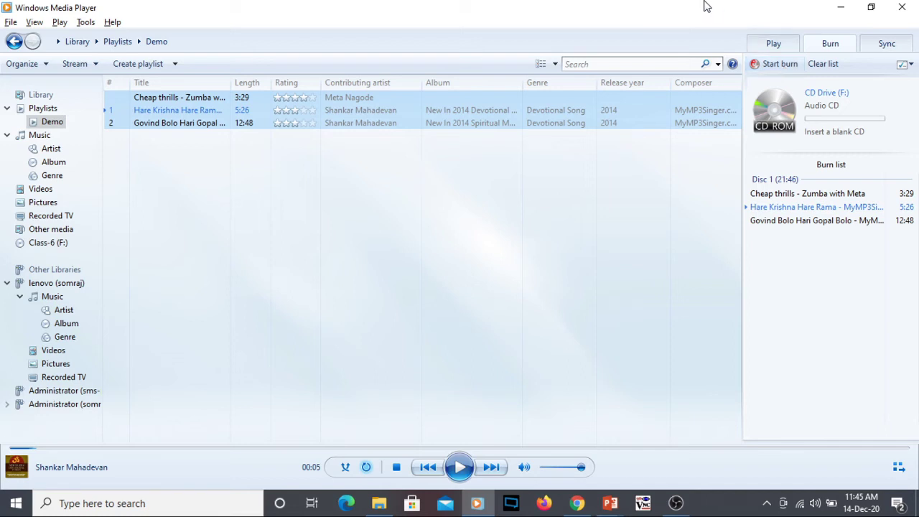
# - Play the first Social media Part-2 picture from the picture library and skip forward to the next item twice
pyautogui.click(43, 202)
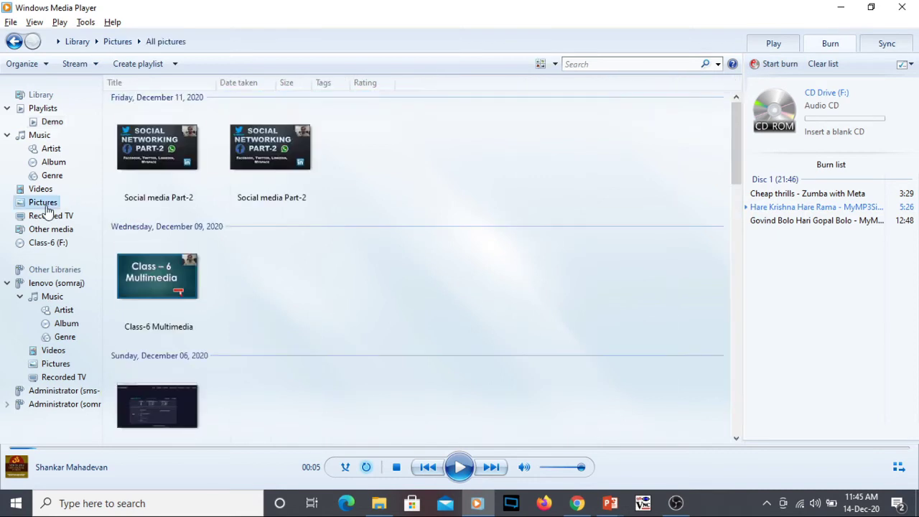
pyautogui.click(152, 165)
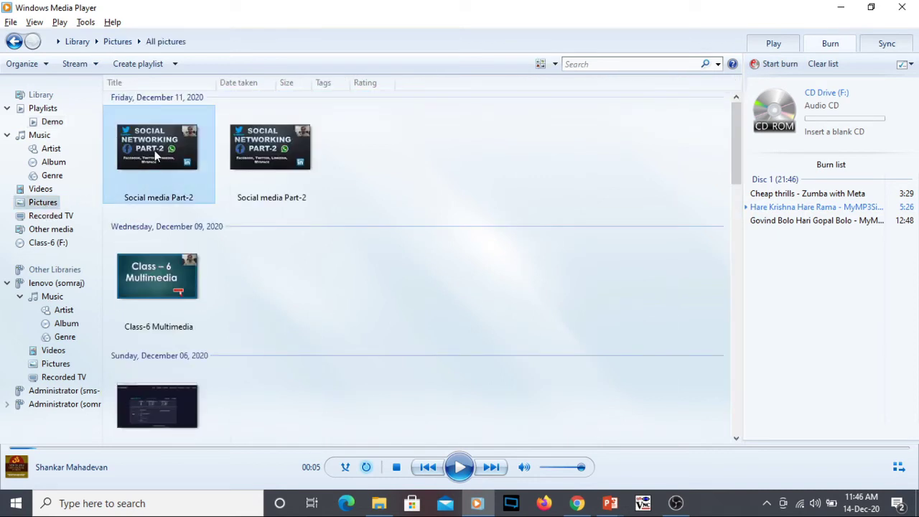
pyautogui.rightClick(154, 157)
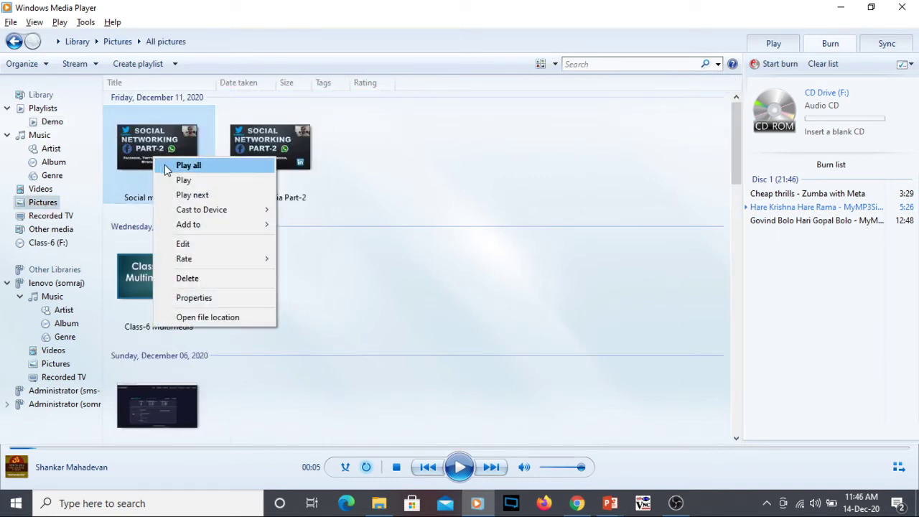
pyautogui.moveTo(194, 215)
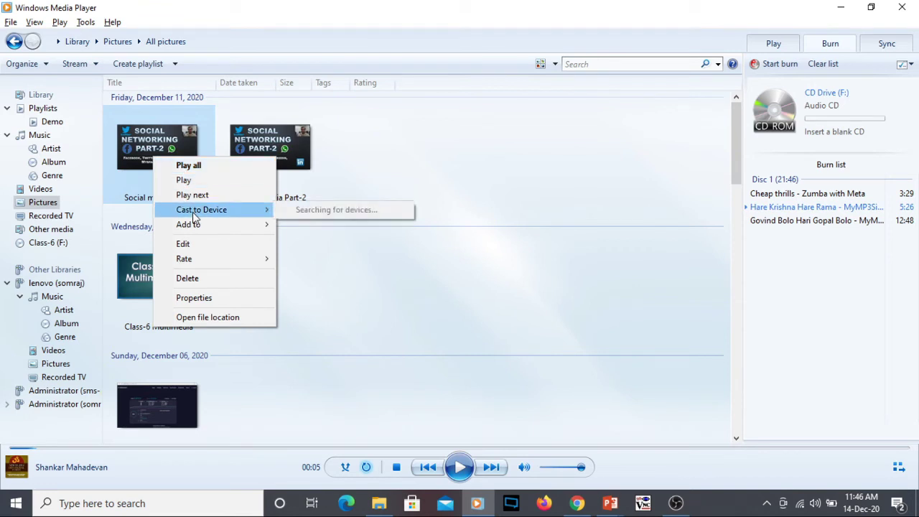
pyautogui.click(196, 178)
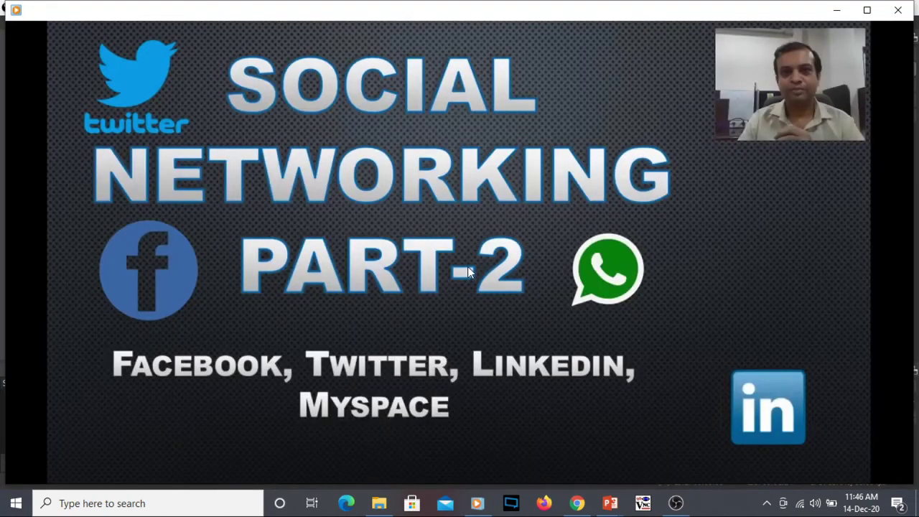
pyautogui.moveTo(658, 363)
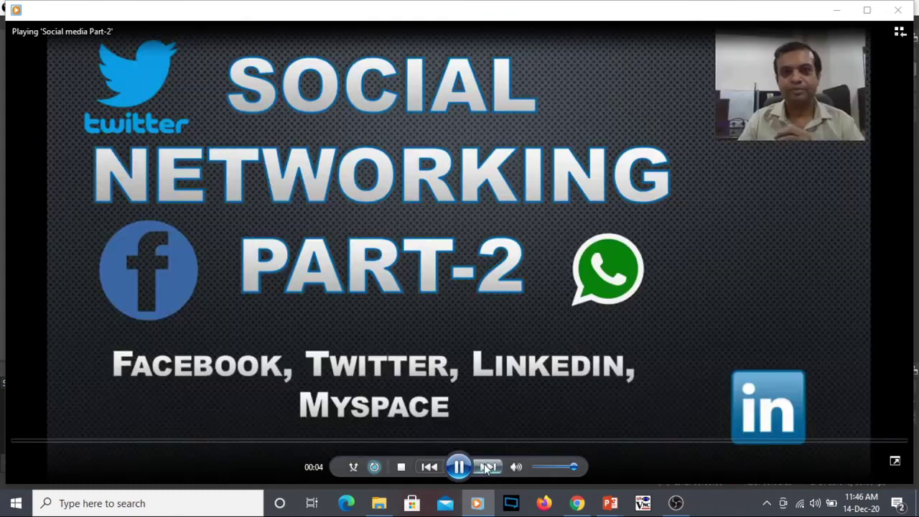
pyautogui.click(486, 468)
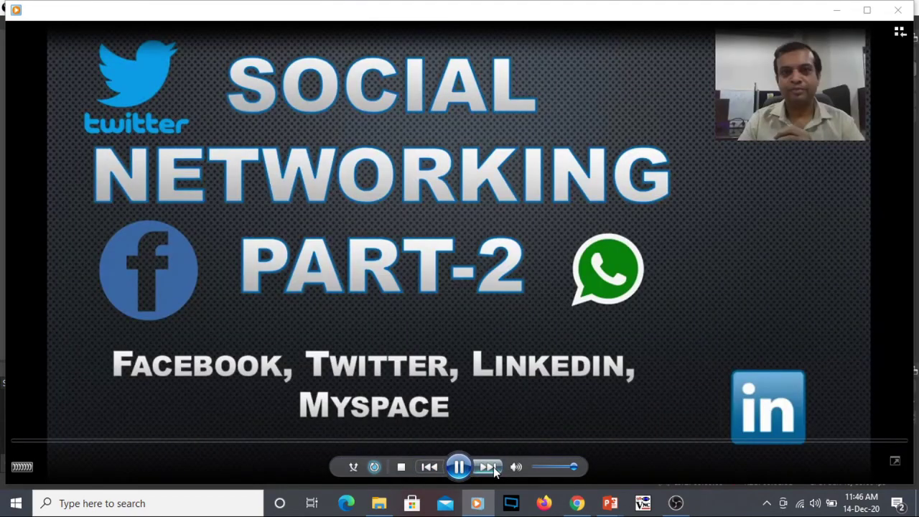
pyautogui.click(489, 468)
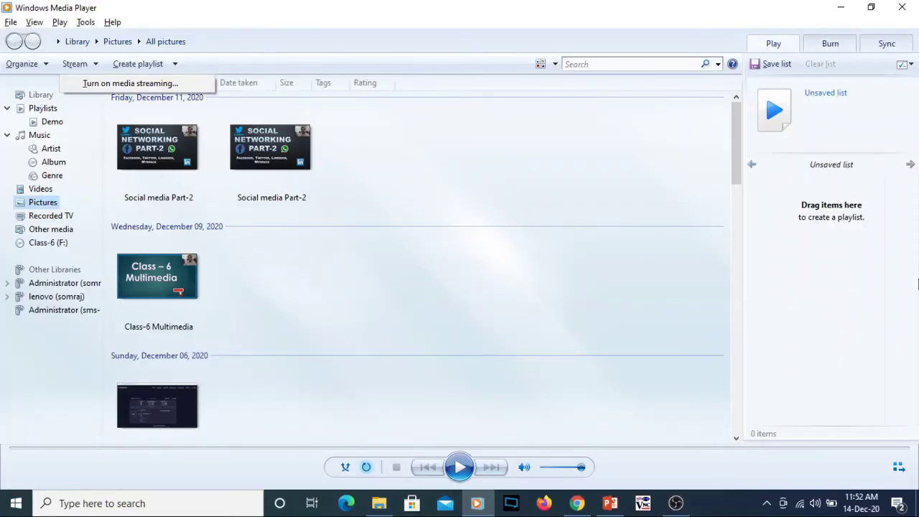
# - Examine the available file, media streaming, view and tools commands, including the video size options
pyautogui.click(601, 189)
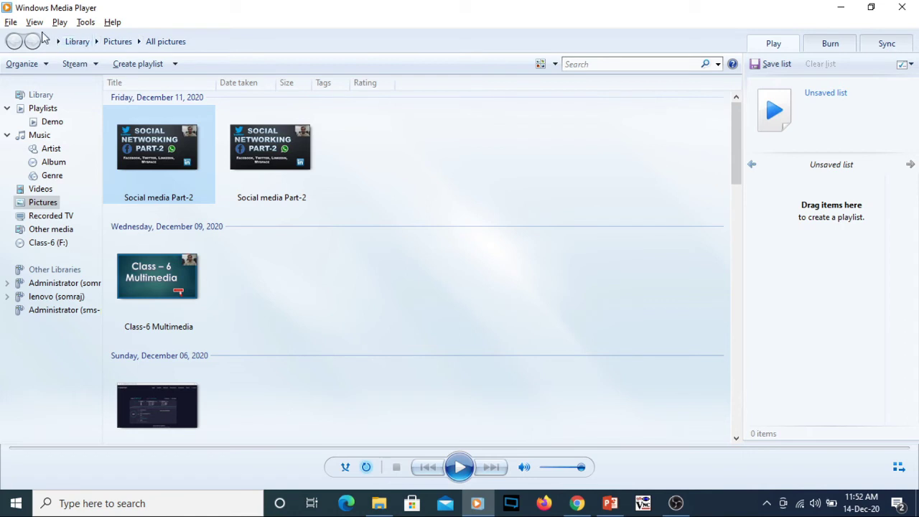
pyautogui.click(11, 22)
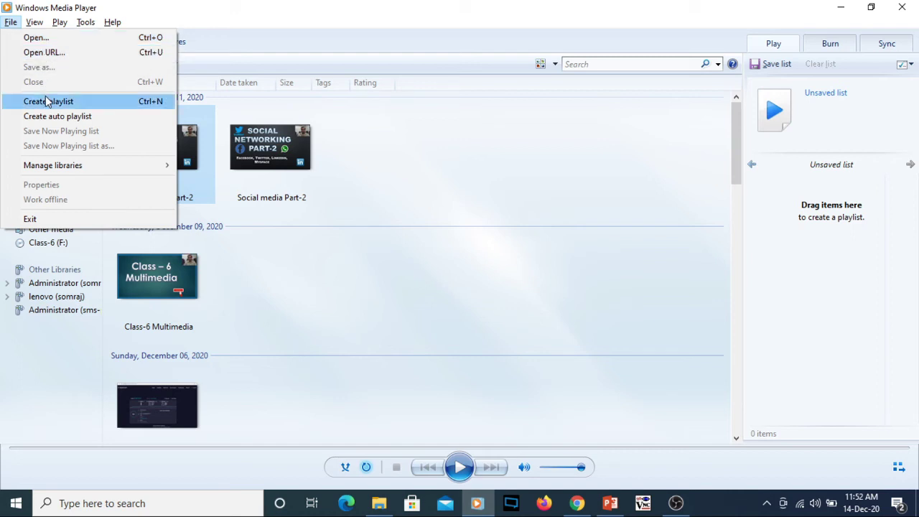
pyautogui.click(201, 37)
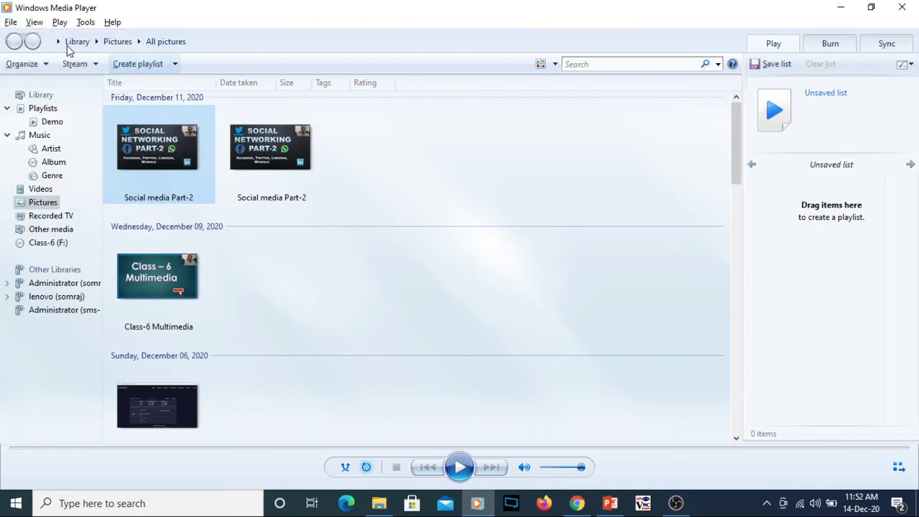
pyautogui.click(96, 63)
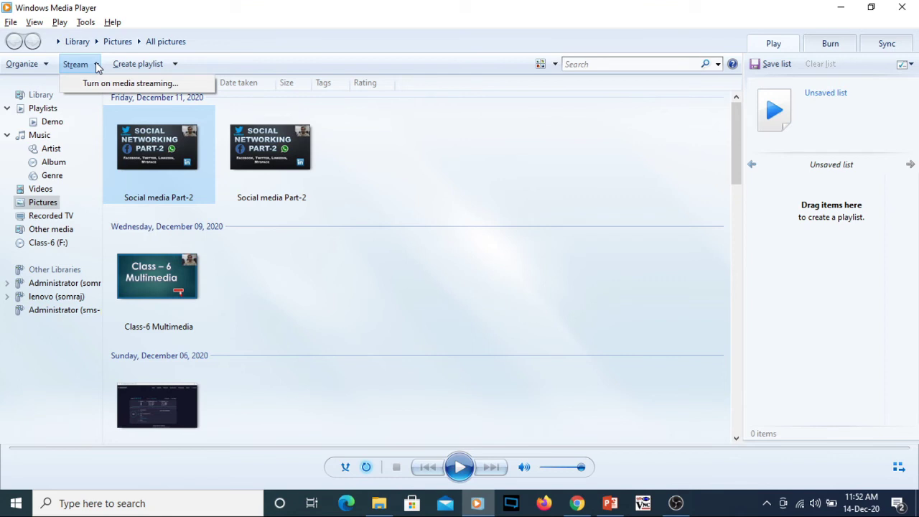
pyautogui.click(304, 26)
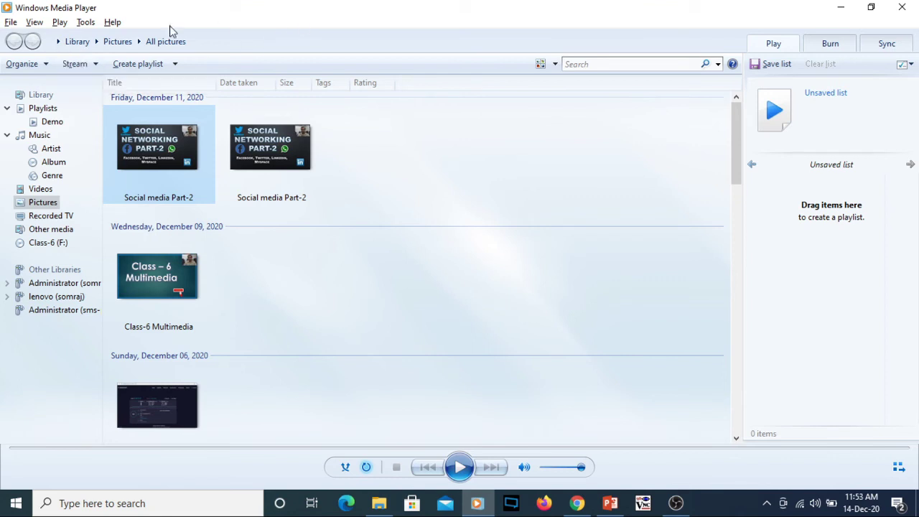
pyautogui.click(33, 22)
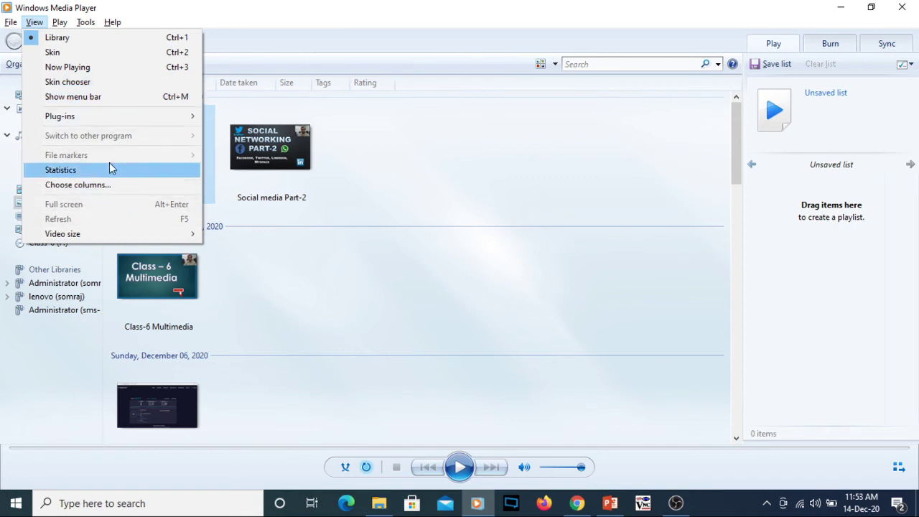
pyautogui.moveTo(119, 239)
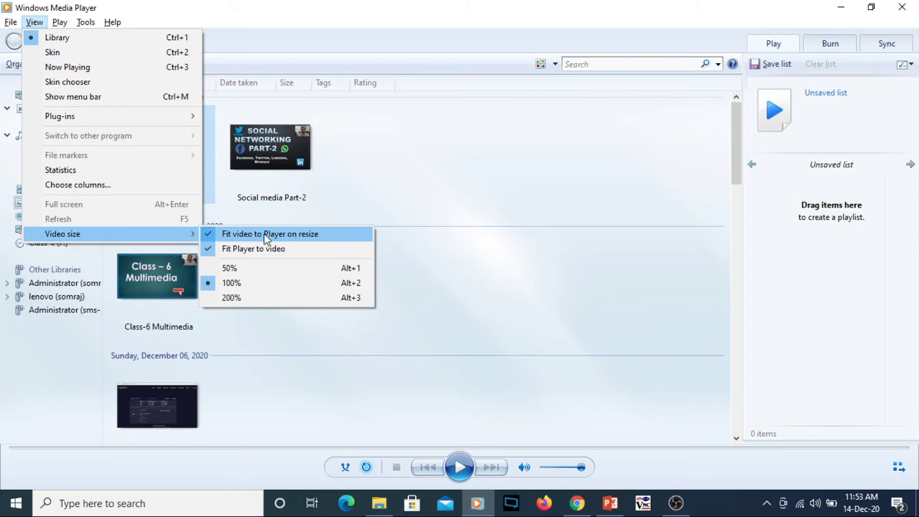
pyautogui.moveTo(63, 24)
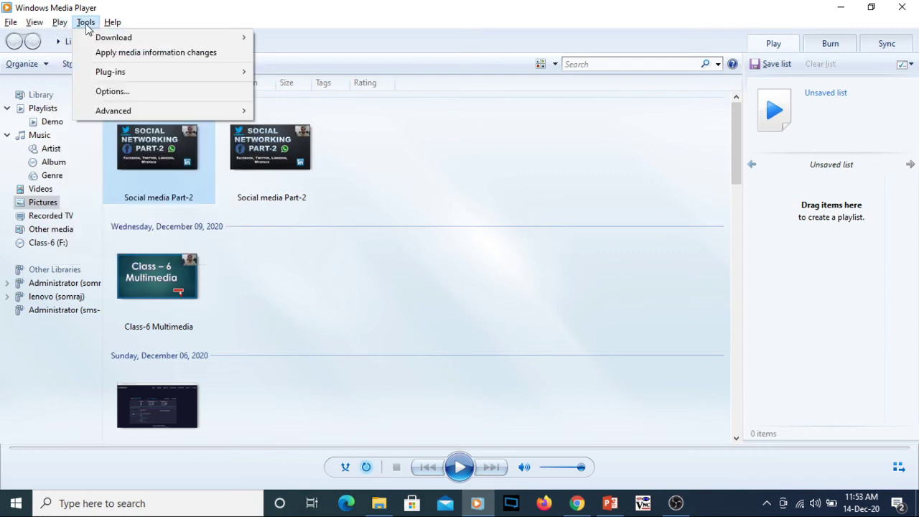
pyautogui.click(437, 128)
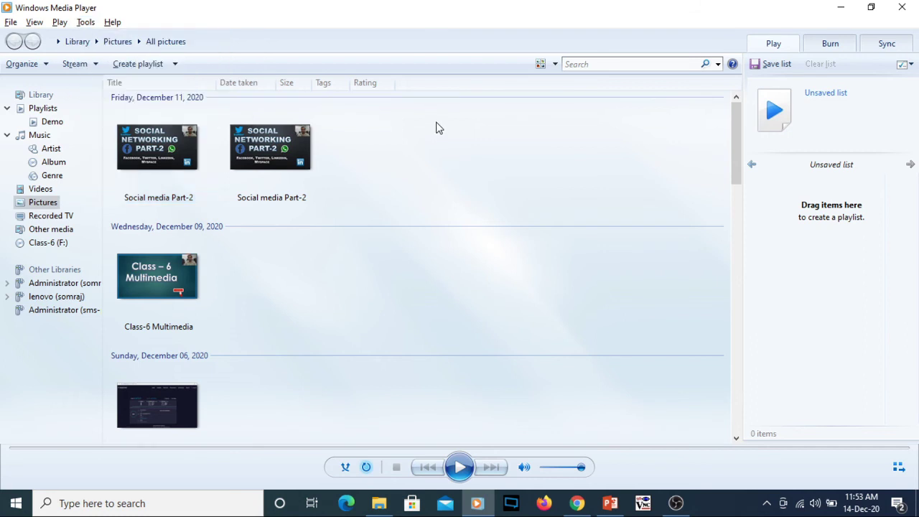